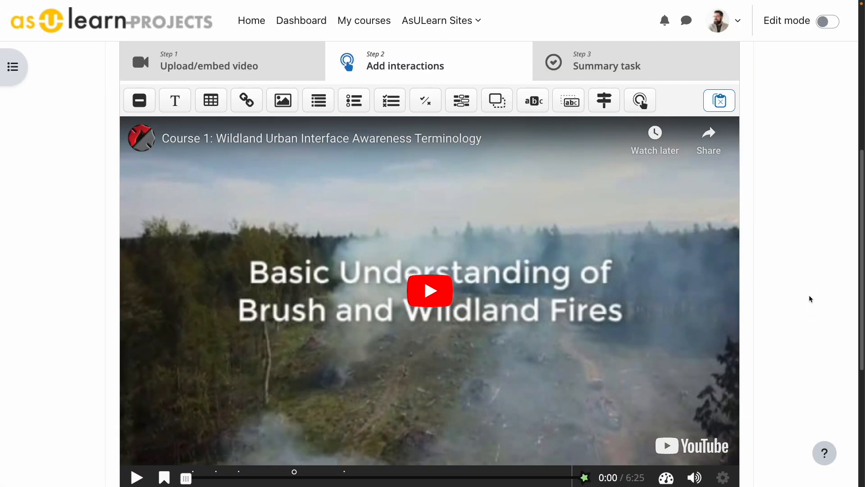
click(778, 299)
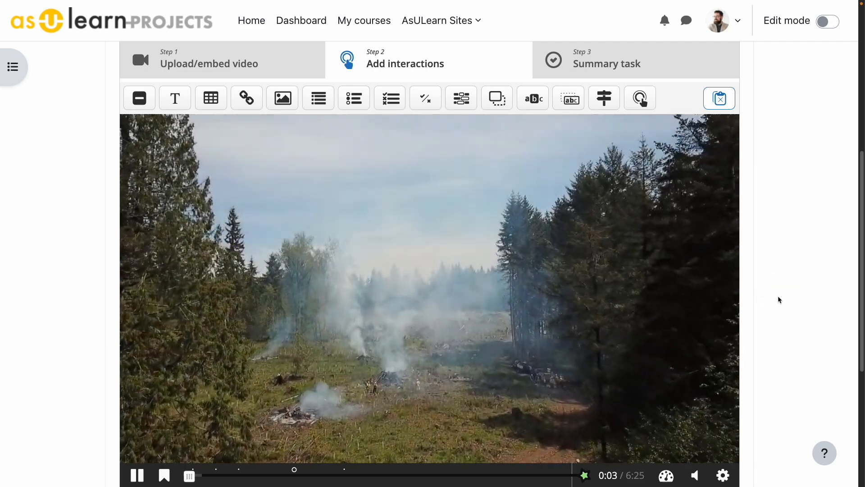
click(778, 299)
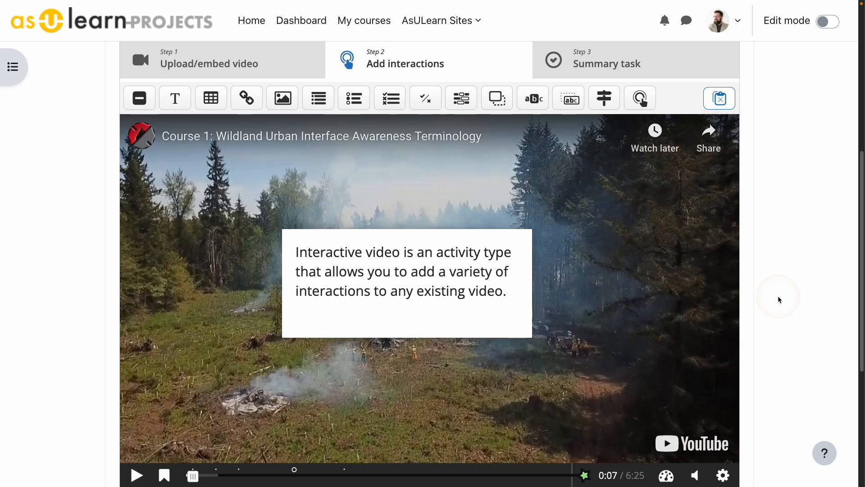
click(777, 299)
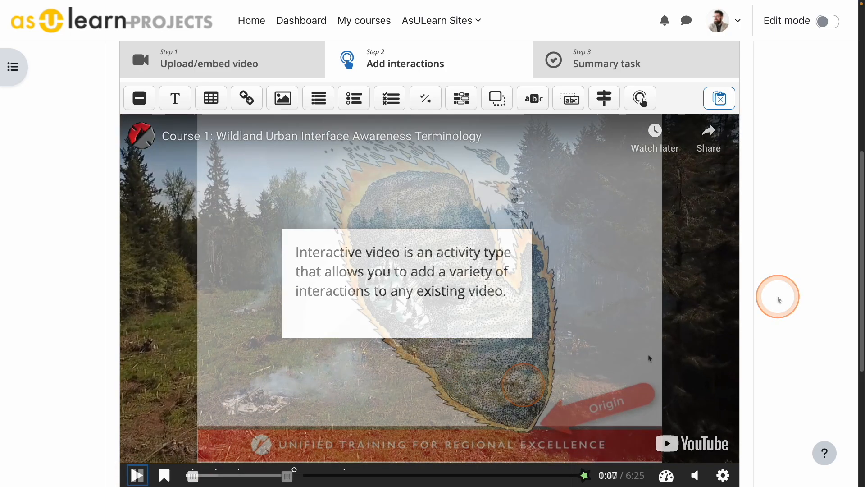
click(821, 301)
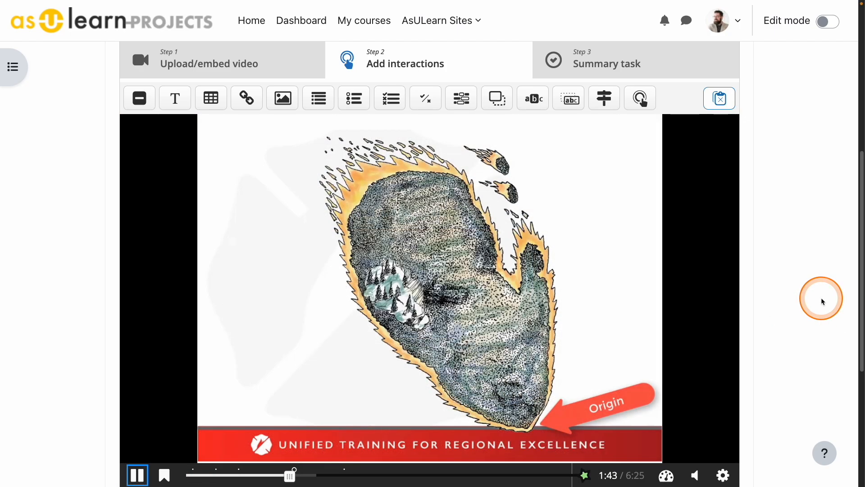
click(820, 300)
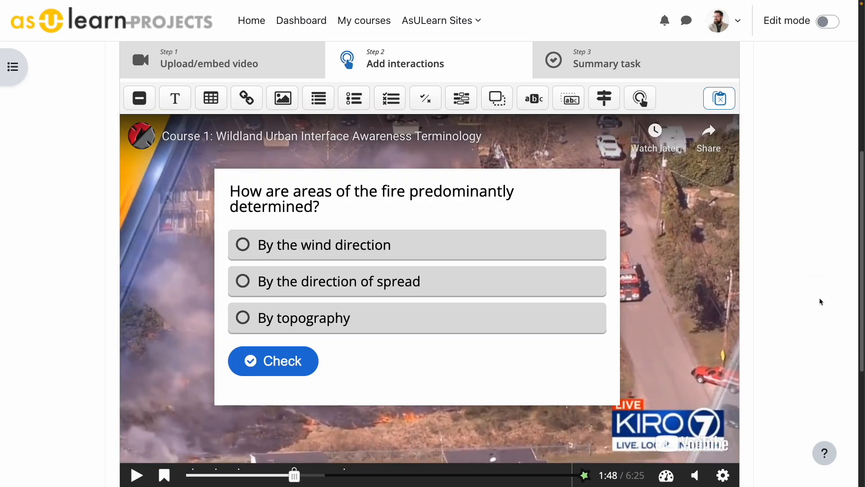
click(796, 286)
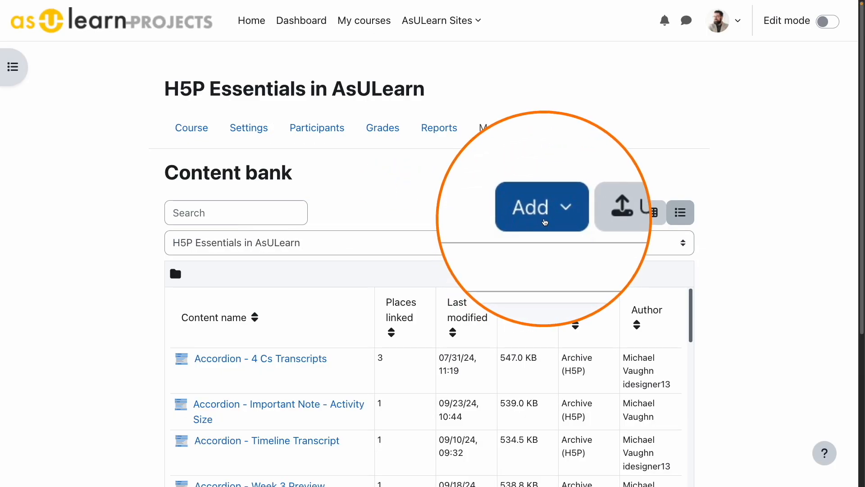
Step: Create a new Interactive Video in the H5P Essentials in AsULearn content bank and expand its editor to fullscreen
click(543, 216)
scroll(505, 293, down, 10)
scroll(494, 301, down, 10)
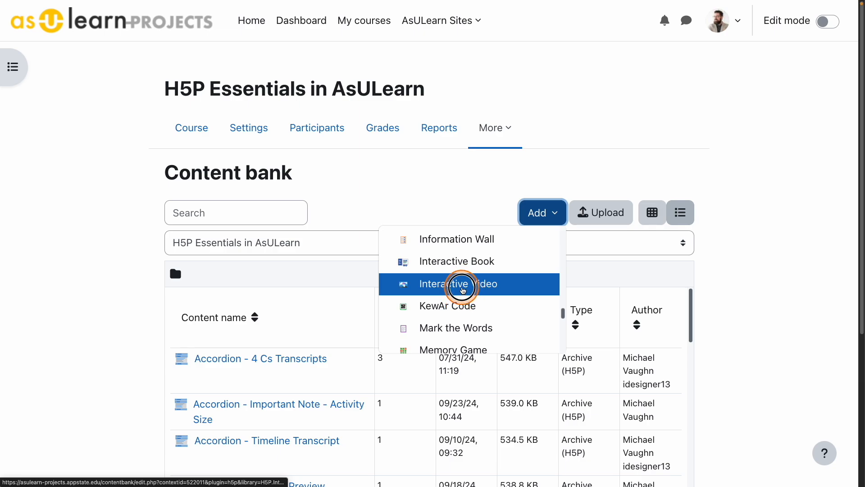
click(462, 288)
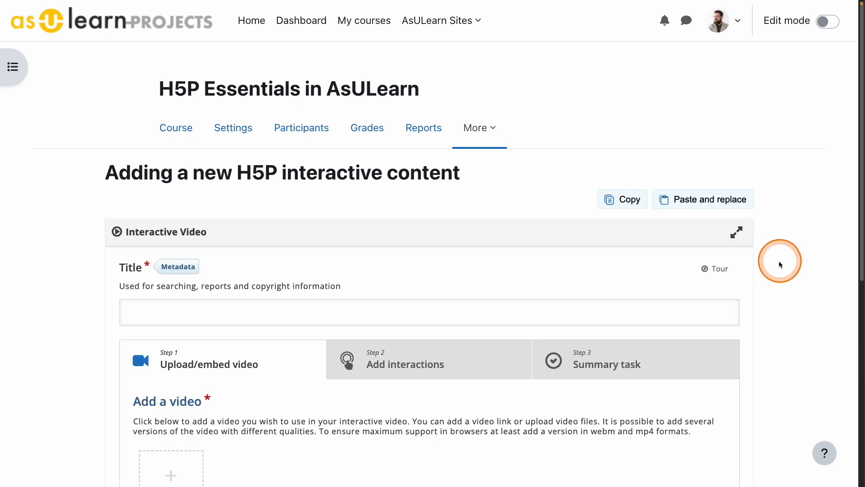
click(737, 234)
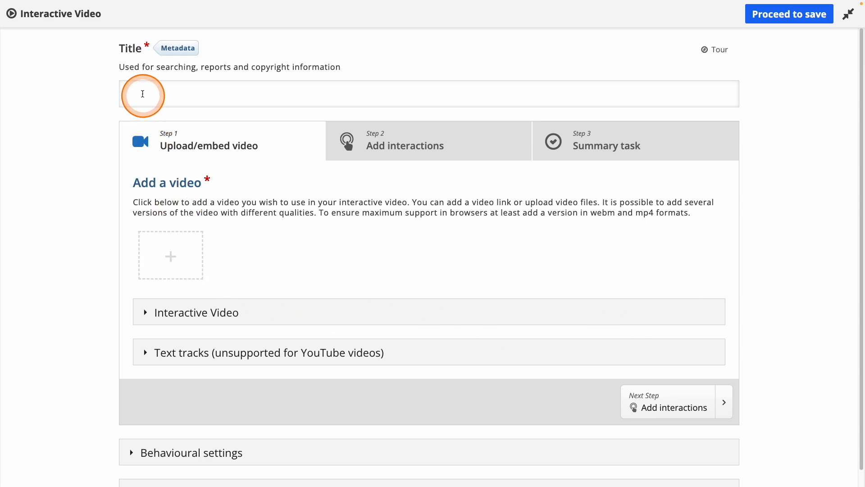
click(274, 92)
text(Interactive Video - Adding H5P to a Course)
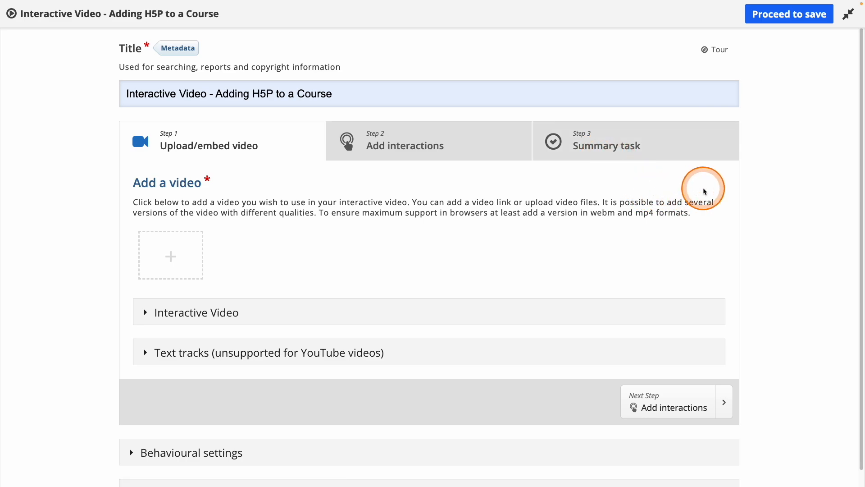
click(173, 259)
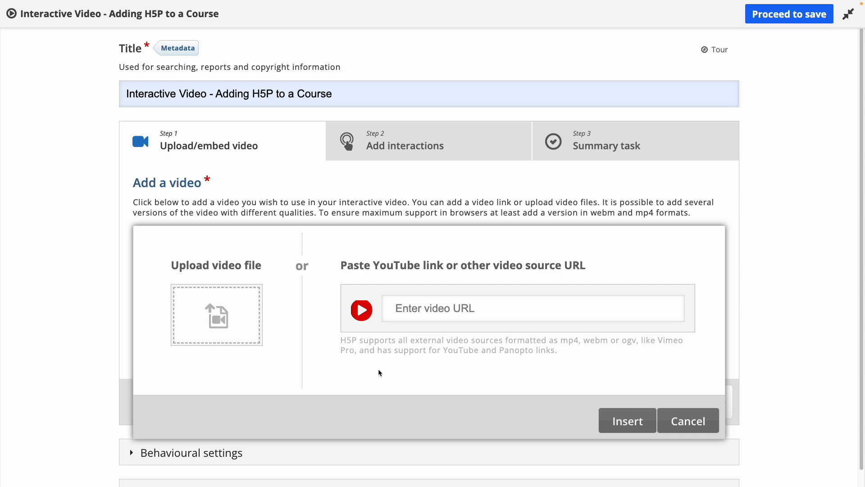
click(452, 310)
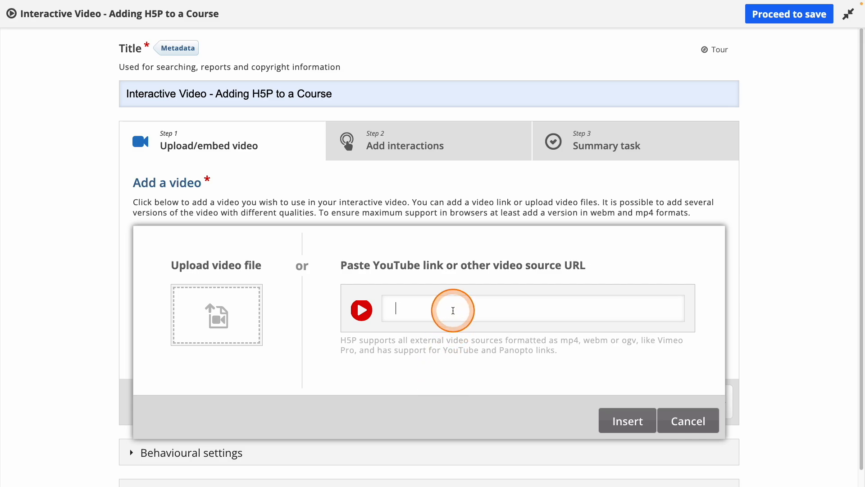
text(https://www.youtube.com/watch?v=akoa7VDosp8)
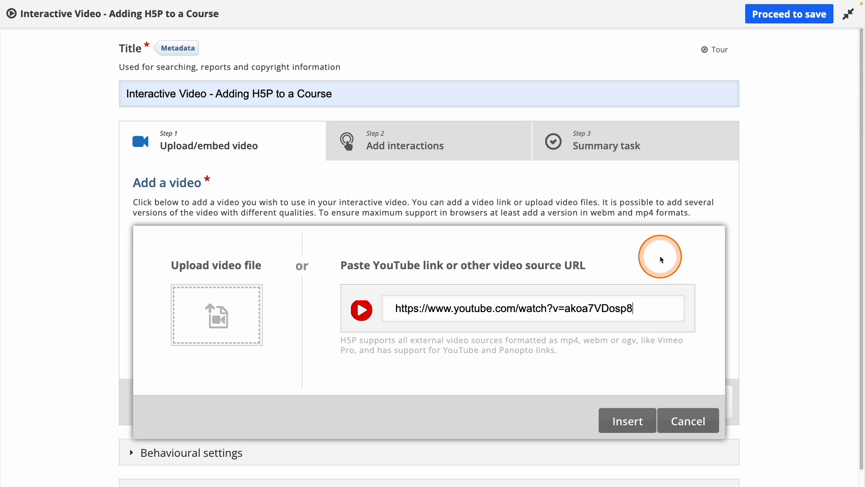
click(633, 419)
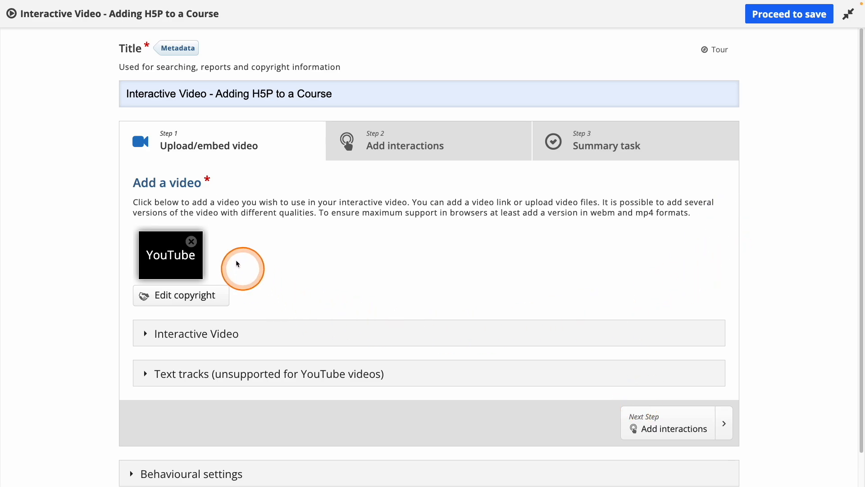
Step: Go to the Add interactions stage of the interactive video and bring the whole video player into view
click(478, 144)
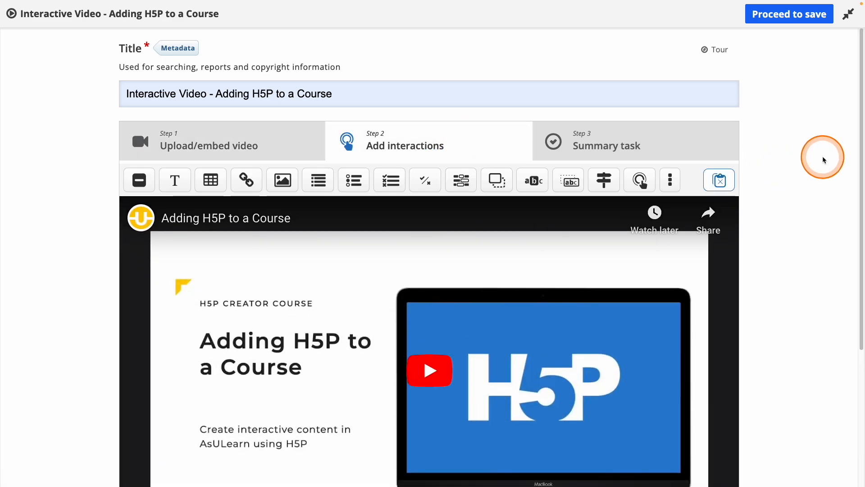
scroll(823, 157, down, 1)
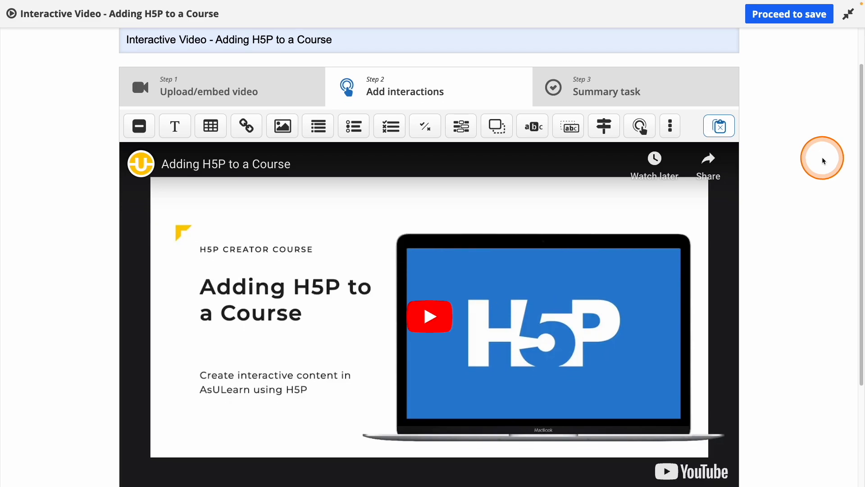
scroll(811, 140, down, 1)
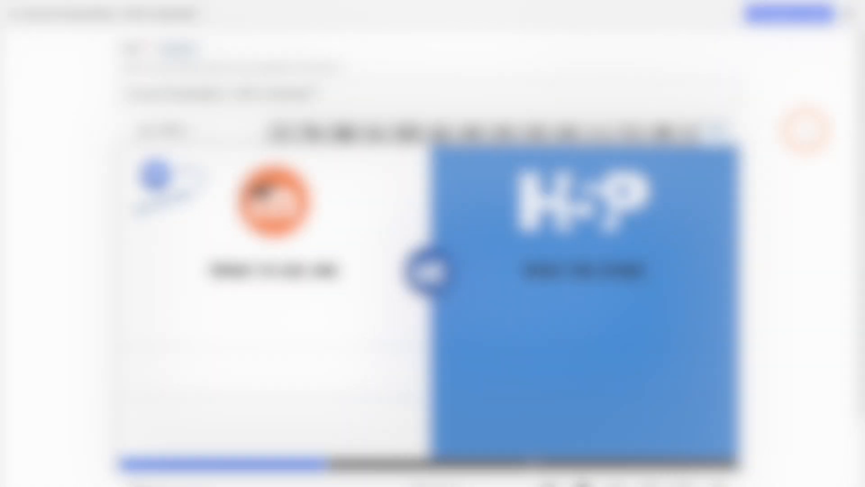
click(805, 133)
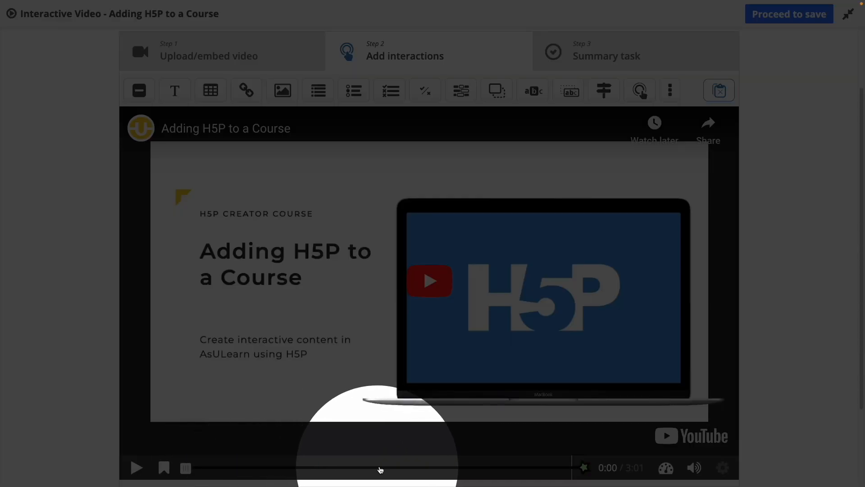
click(456, 470)
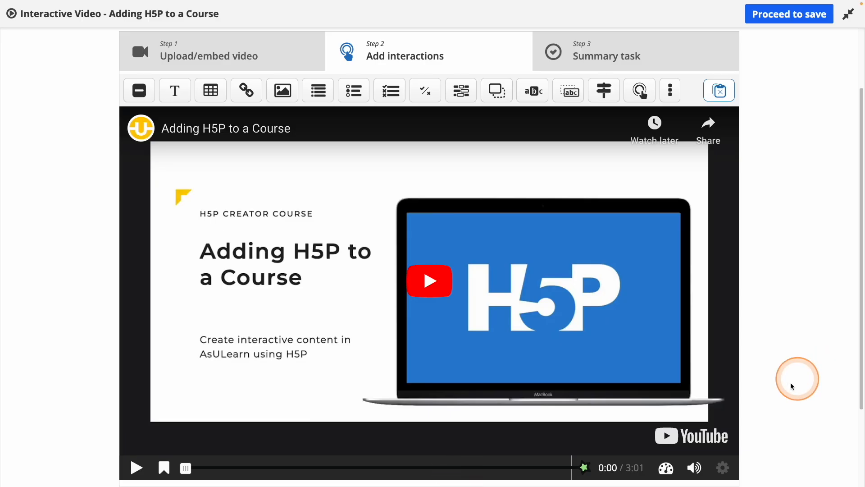
Step: Mute the video, pause it at 0:52 and dismiss the suggested videos overlay
click(695, 468)
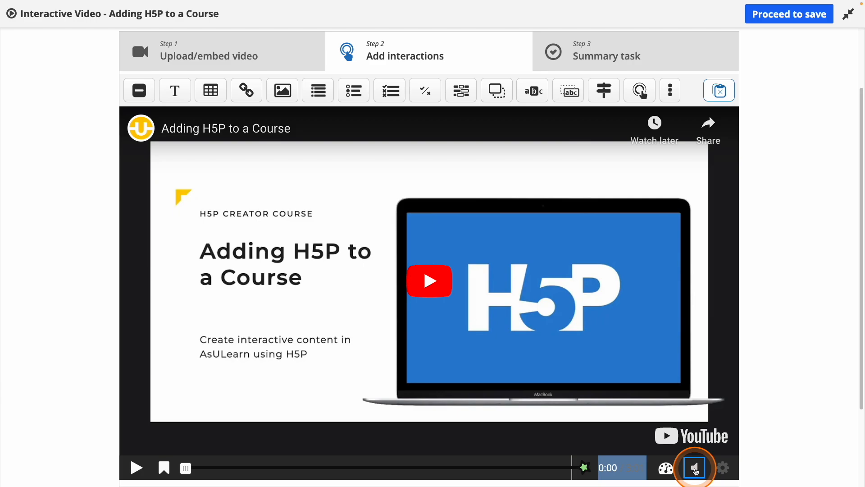
click(292, 467)
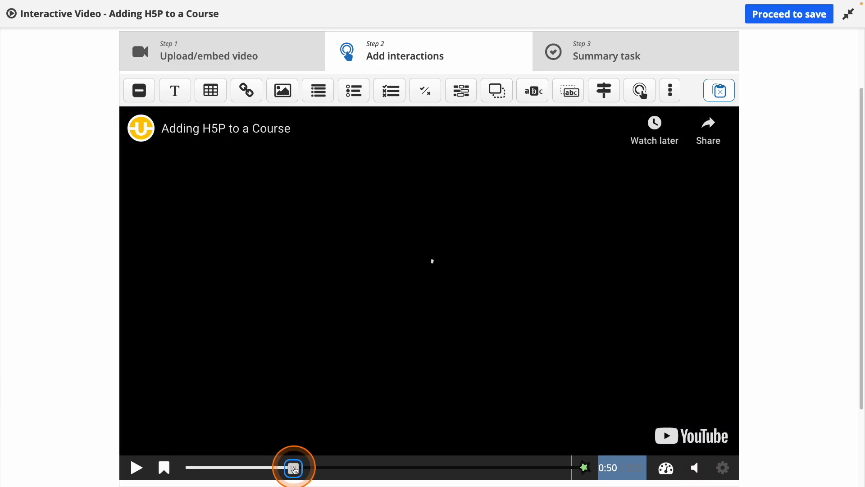
click(135, 468)
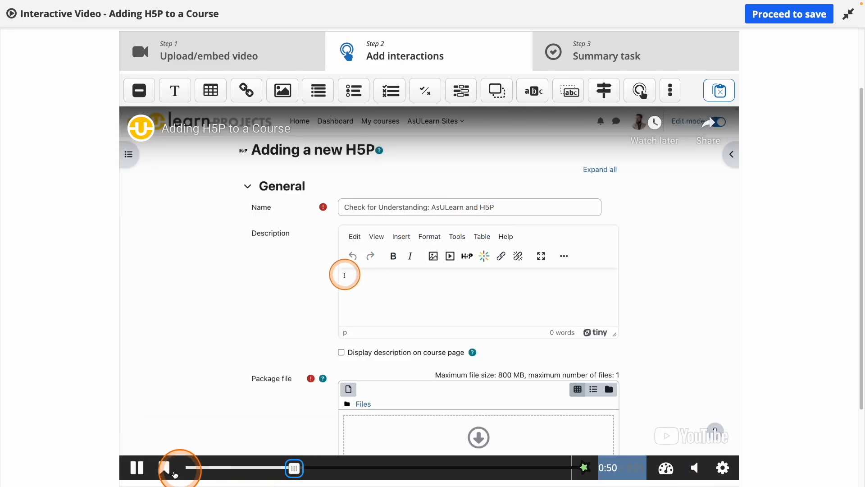
click(133, 469)
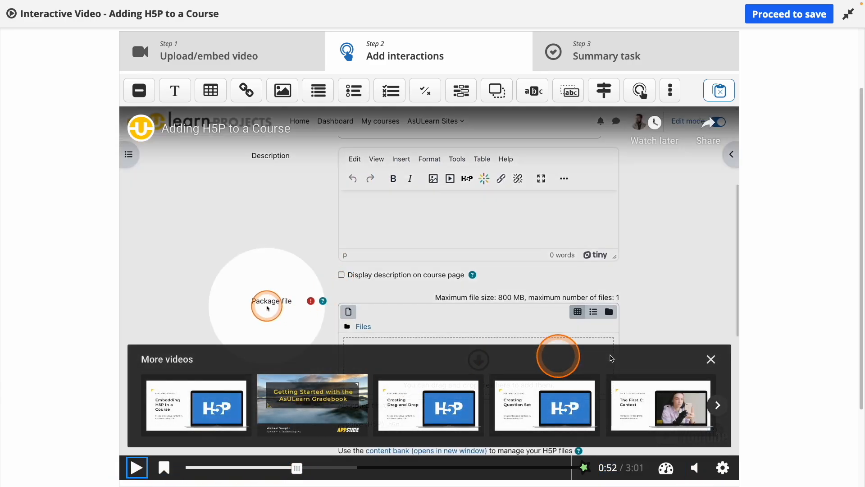
click(711, 360)
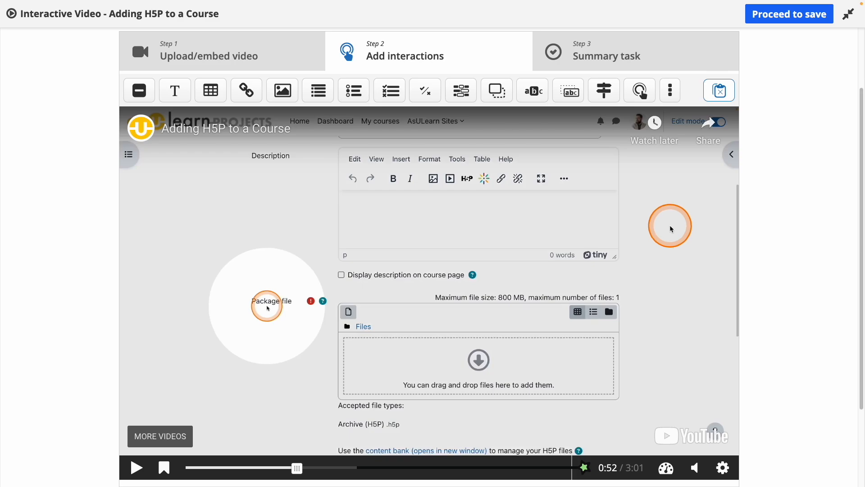
Step: Add a True/False Question interaction at 0:52 that pauses the video and displays as a poster
click(425, 99)
scroll(752, 136, up, 2)
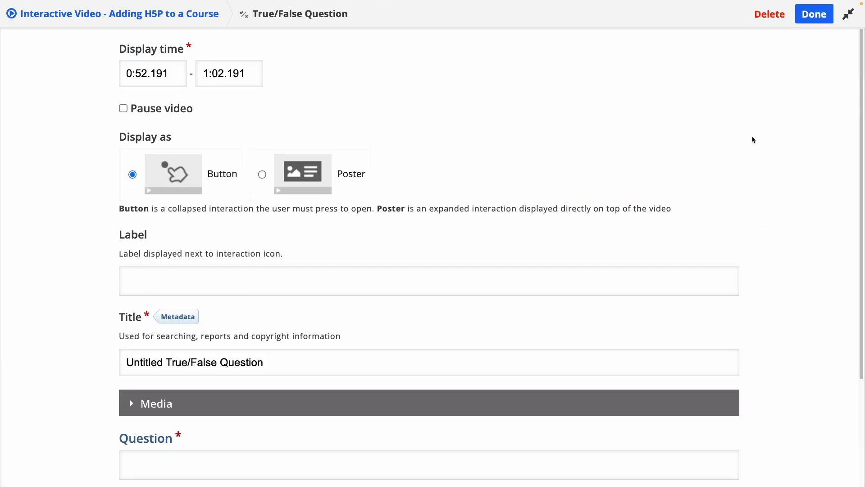
click(752, 137)
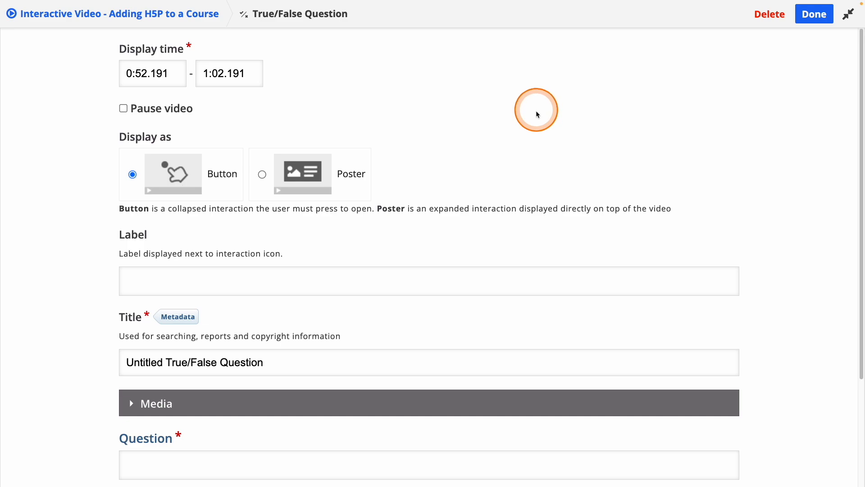
click(158, 113)
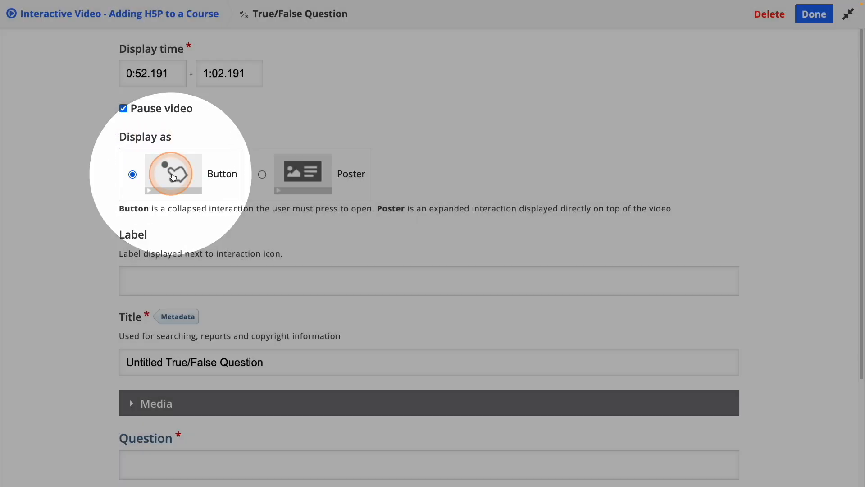
click(300, 176)
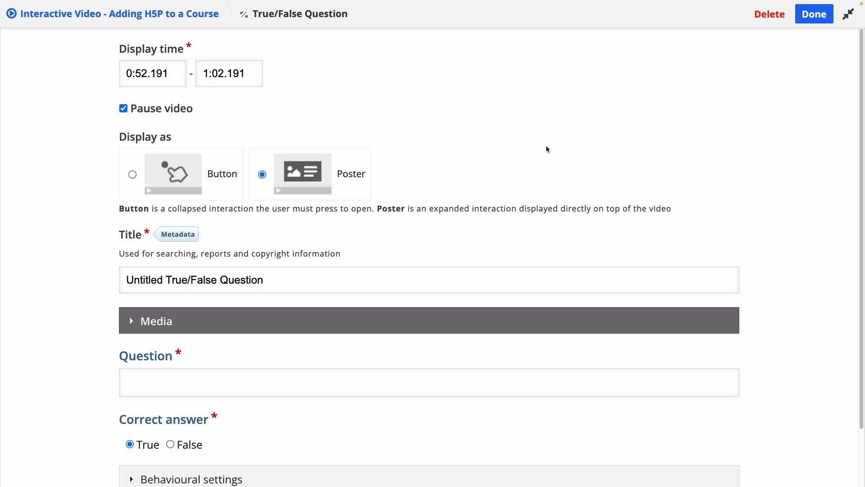
Step: Title the question "Embedding H5P", enter "If I embed an H5P activity in an AsULearn text box, it will not appear in the course gradebook.", and finish it
scroll(546, 147, down, 3)
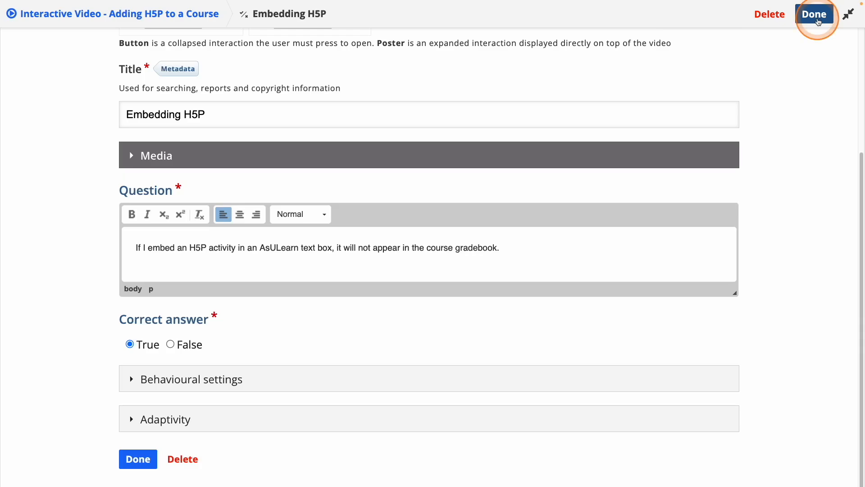
click(817, 21)
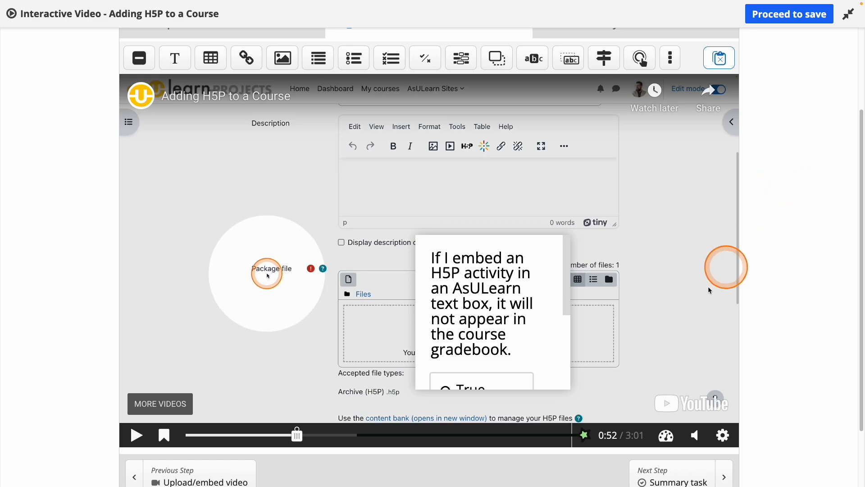
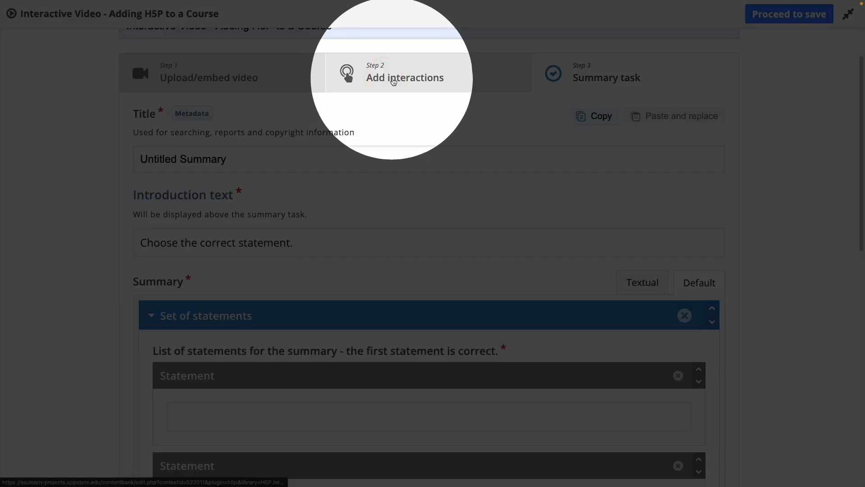
Step: Return to the Add interactions stage and expand the Behavioural settings below the video to review its playback and override options
click(393, 81)
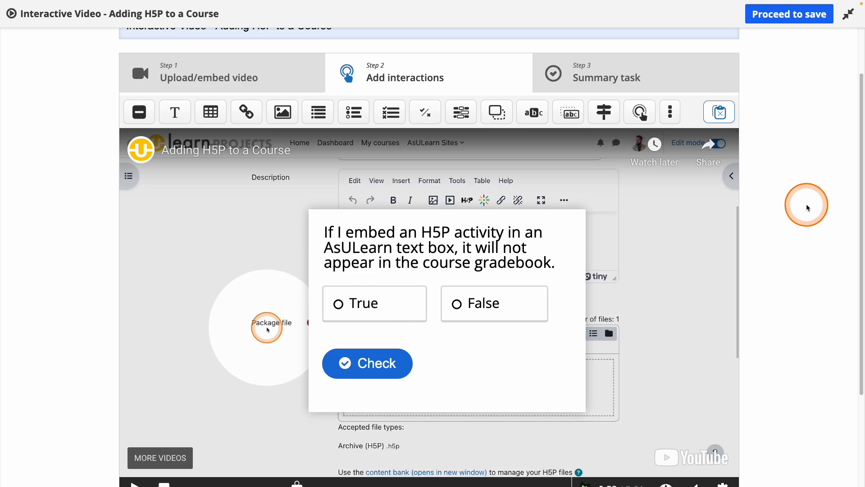
scroll(807, 202, down, 1)
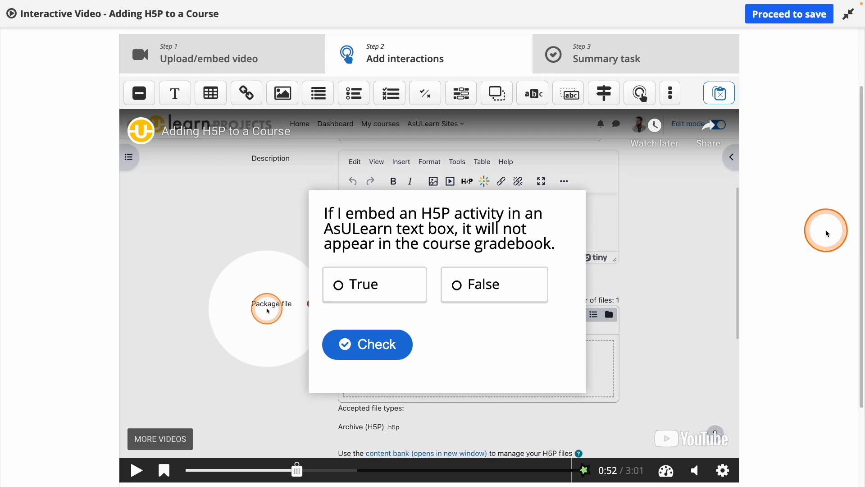
scroll(826, 232, down, 4)
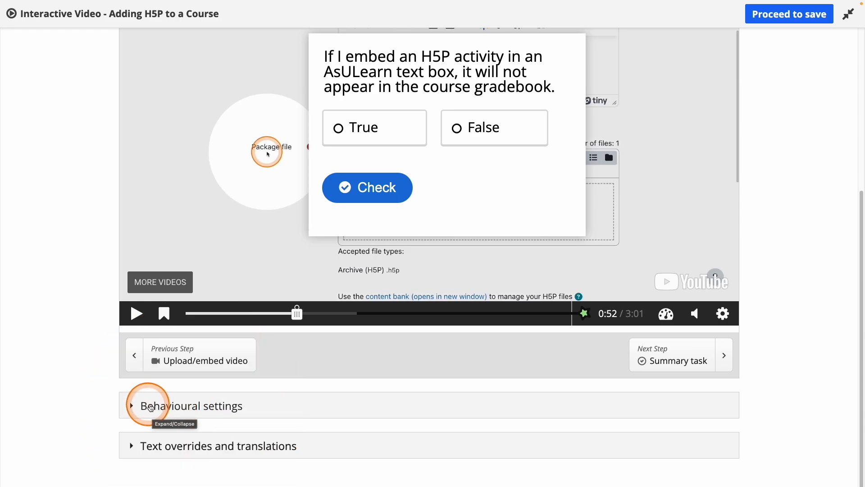
click(131, 407)
scroll(64, 387, down, 3)
scroll(65, 387, down, 8)
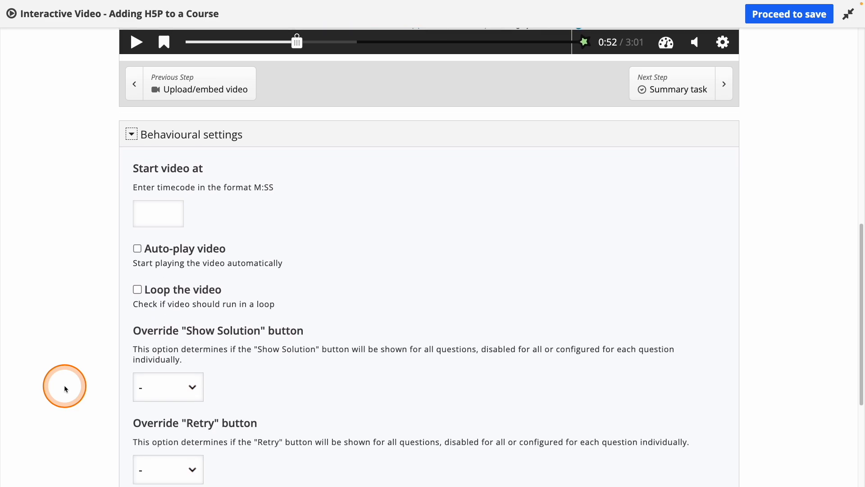
scroll(64, 385, up, 1)
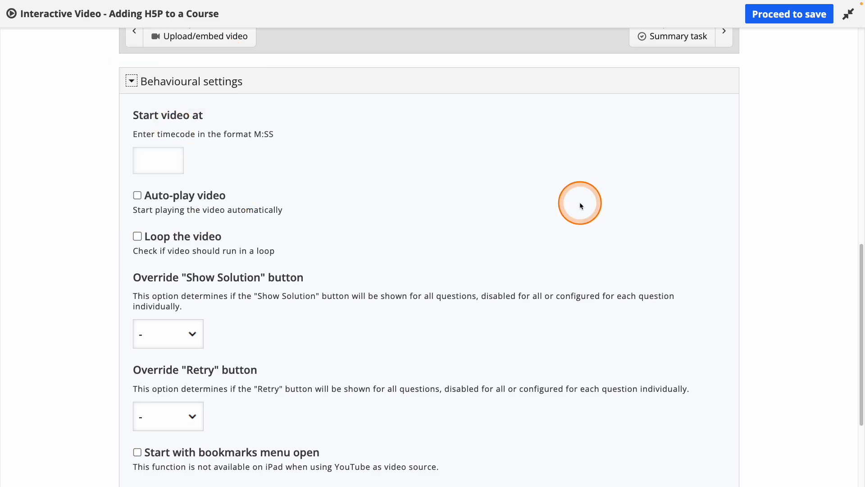
scroll(580, 206, down, 5)
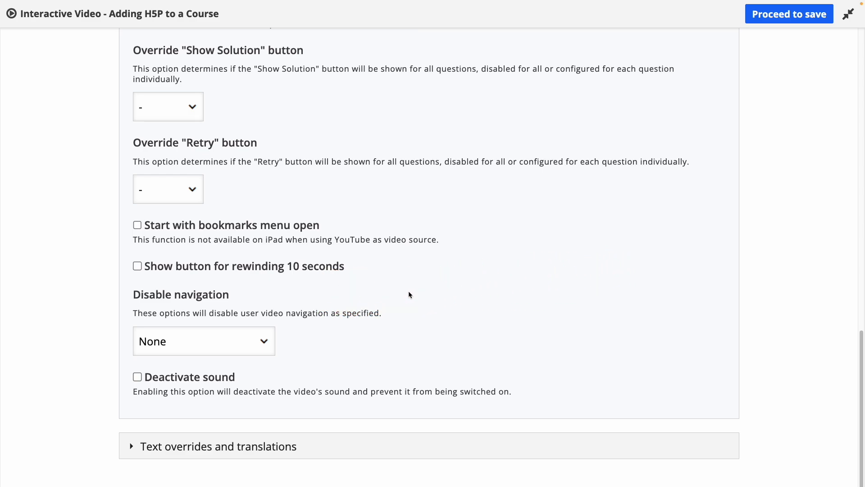
Step: Enable the button for rewinding 10 seconds and look through the Disable navigation choices, keeping None
click(137, 267)
click(275, 353)
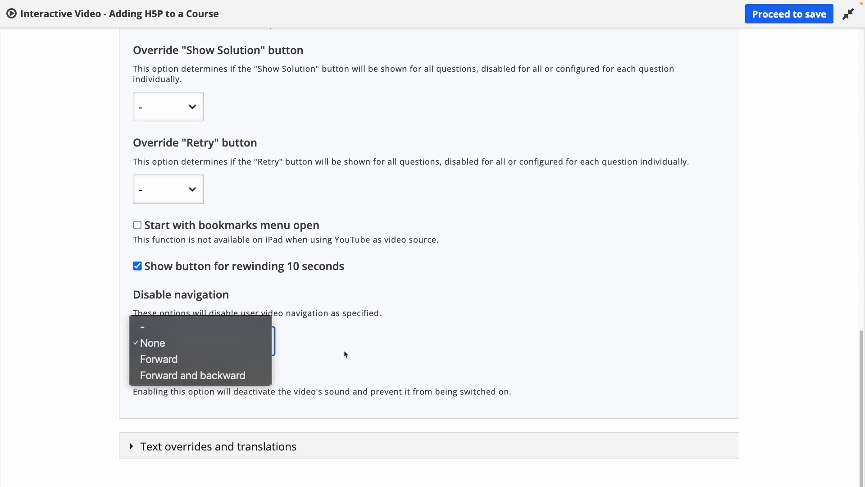
click(188, 381)
click(599, 270)
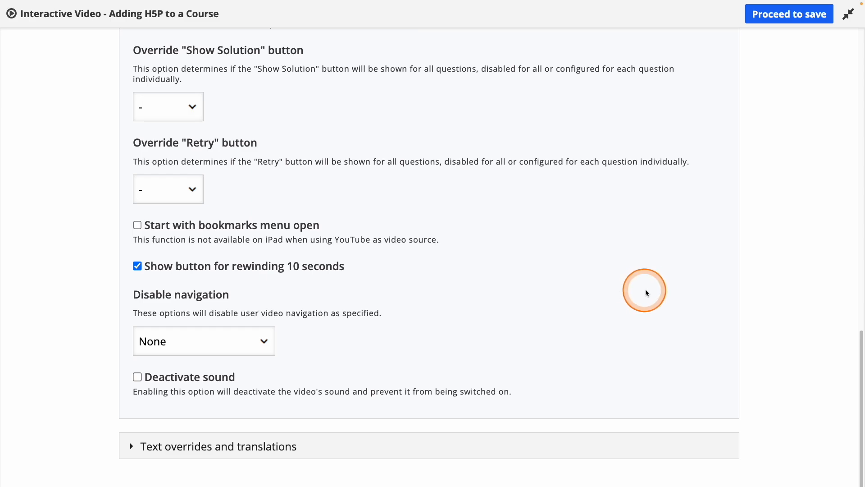
Step: Leave the full-screen editor and save the interactive video to the content bank
click(787, 20)
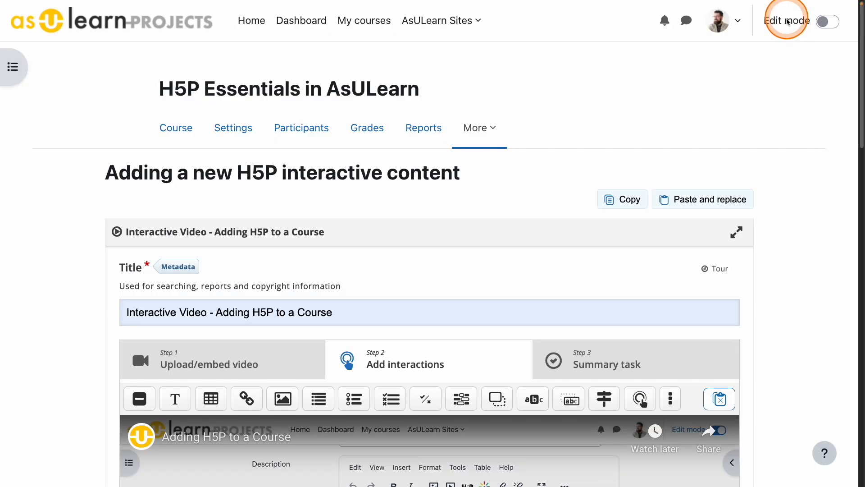
scroll(795, 164, down, 15)
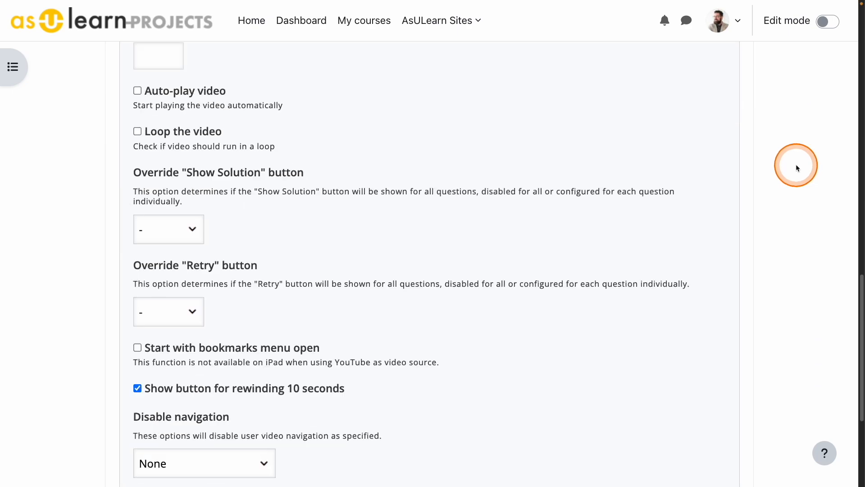
click(115, 408)
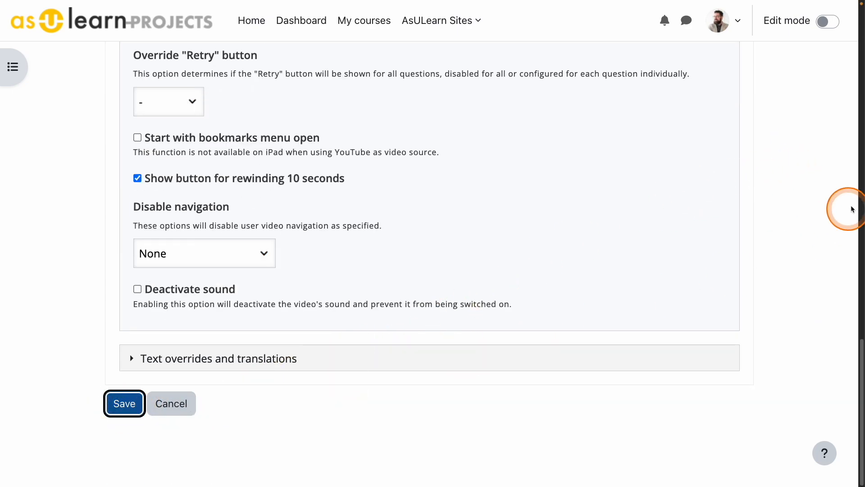
Step: Mute the saved interactive video and play it from shortly before the 0:52 question marker to test the interaction
scroll(813, 231, down, 4)
scroll(814, 236, down, 1)
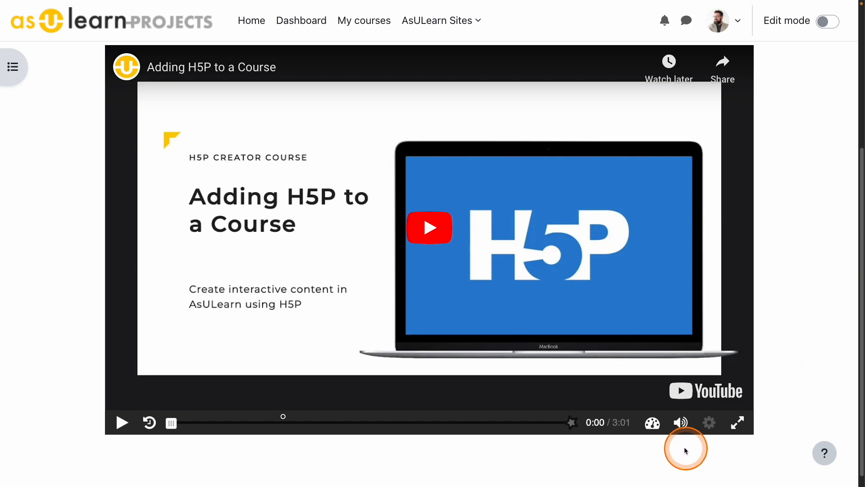
click(681, 424)
click(271, 423)
click(122, 423)
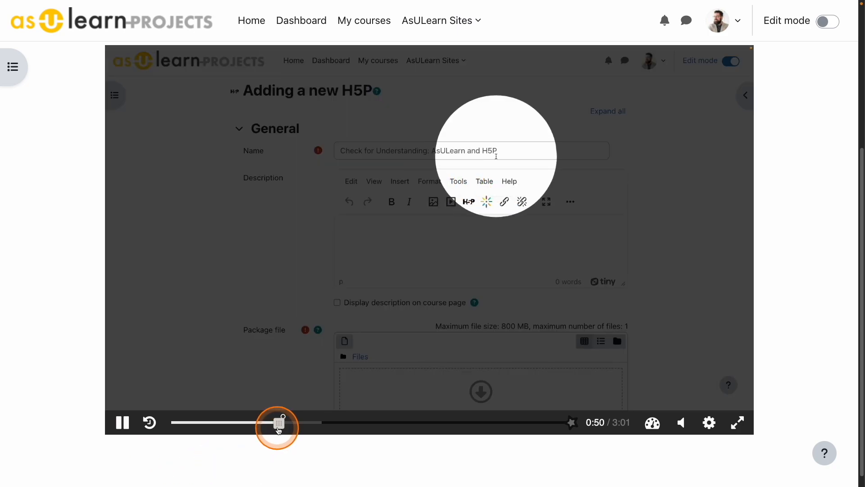
click(279, 423)
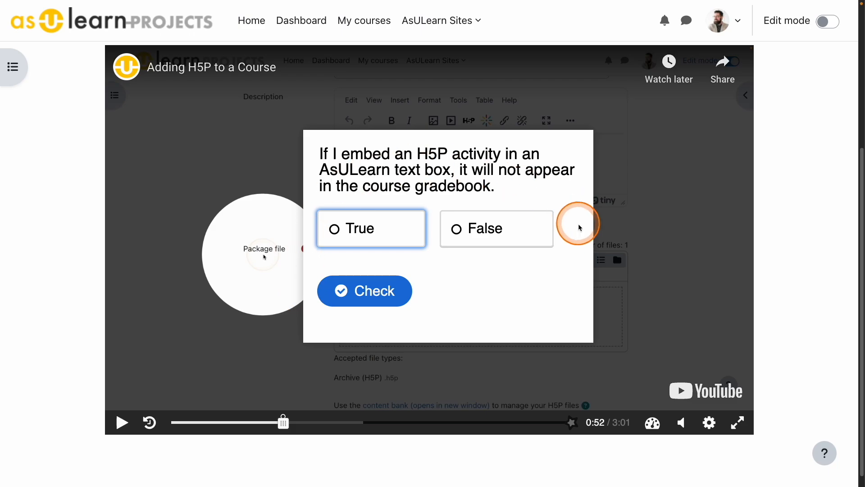
Step: Answer the True/False question with True, check it, continue the video and submit the answers at its end
click(367, 232)
click(367, 289)
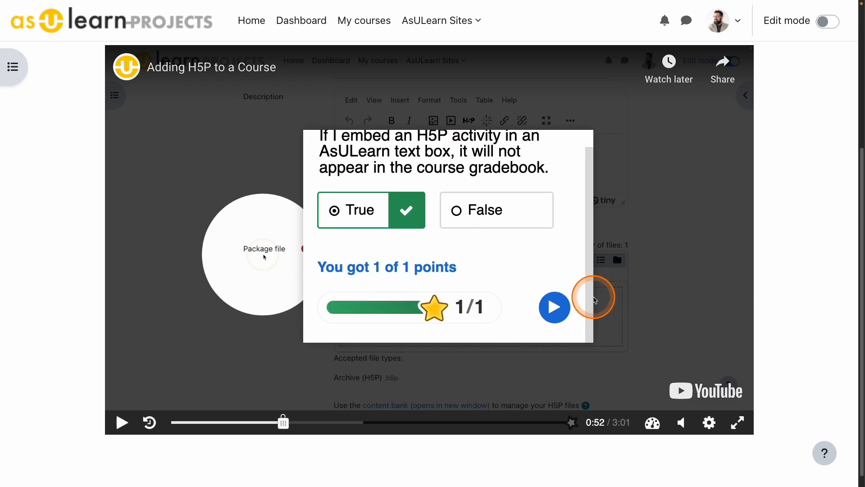
click(553, 306)
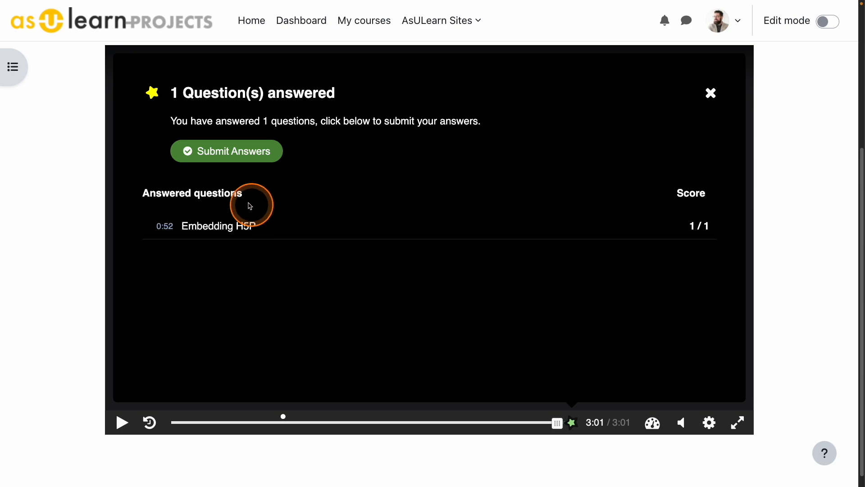
click(228, 154)
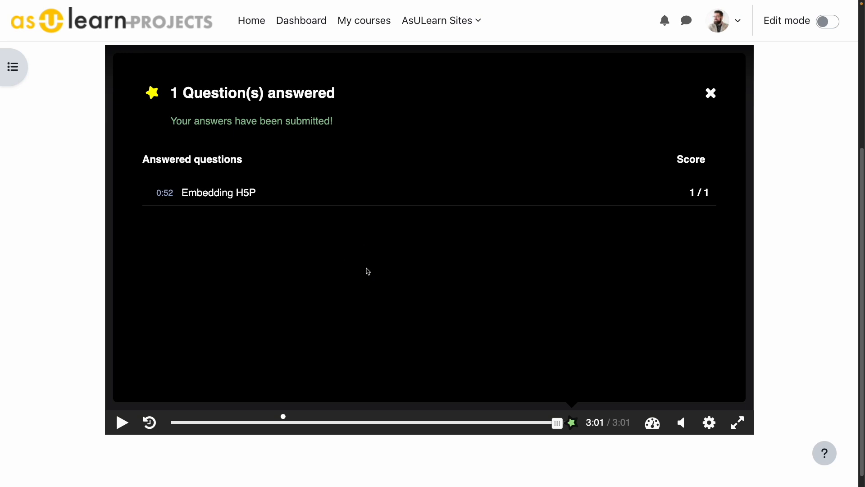
click(370, 268)
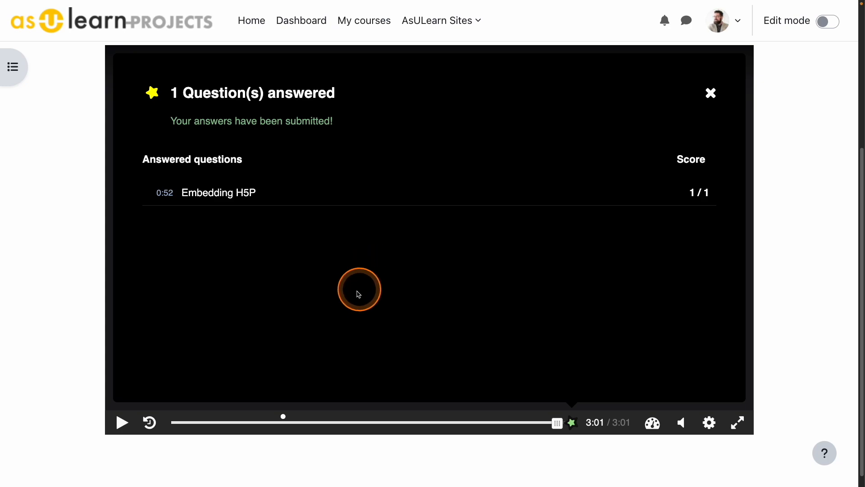